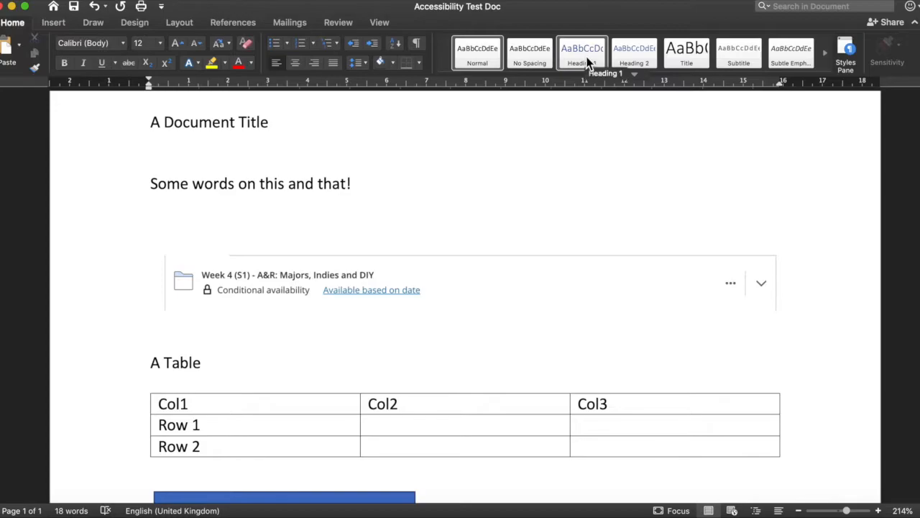
Step: Apply the Heading 1 style to the title line 'A Document Title'
left_click(847, 53)
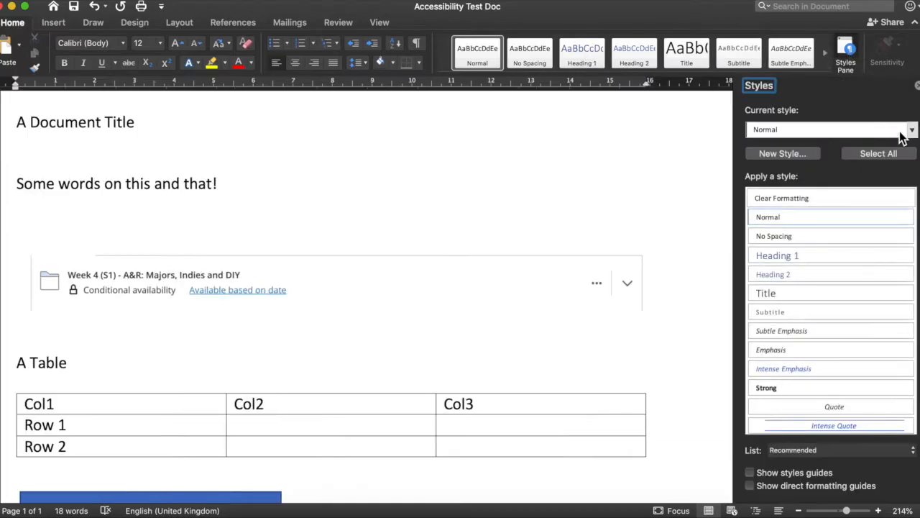
left_click(21, 123)
left_click(587, 56)
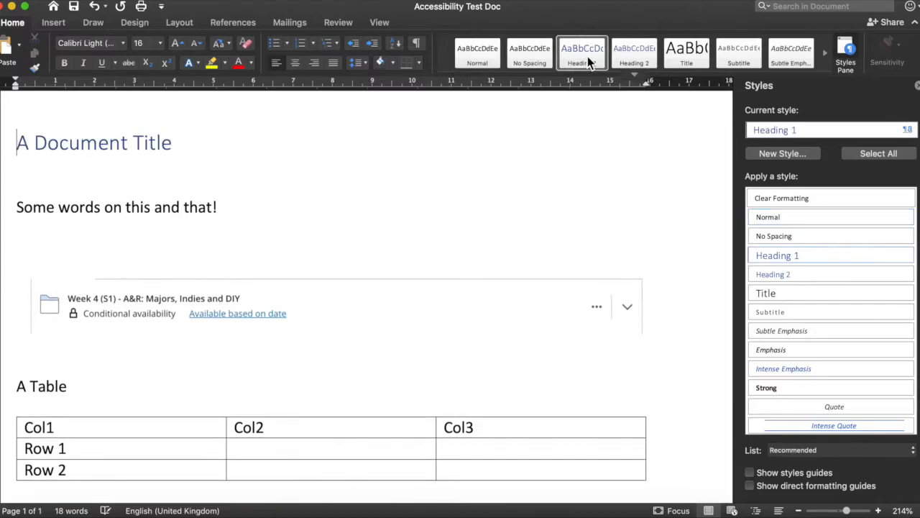
Step: Modify the Heading 1 style to use Arial with Automatic font colour
left_click(912, 131)
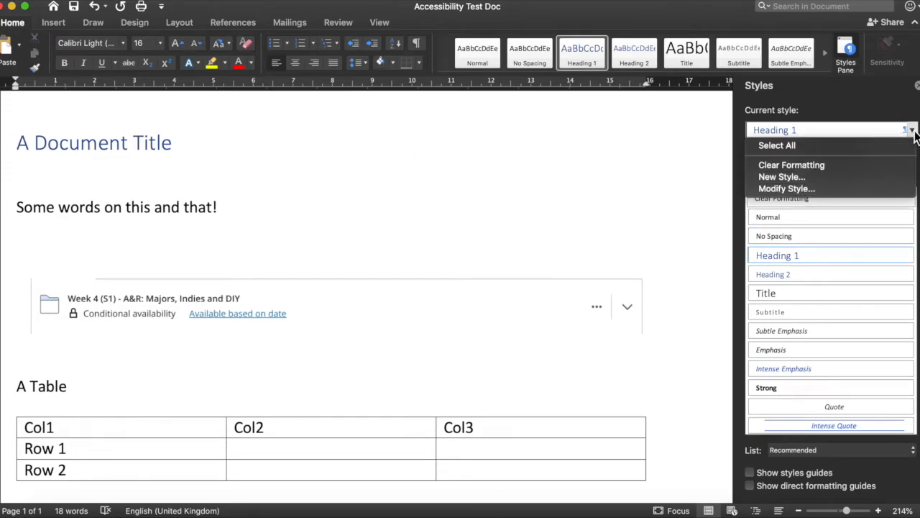
left_click(795, 189)
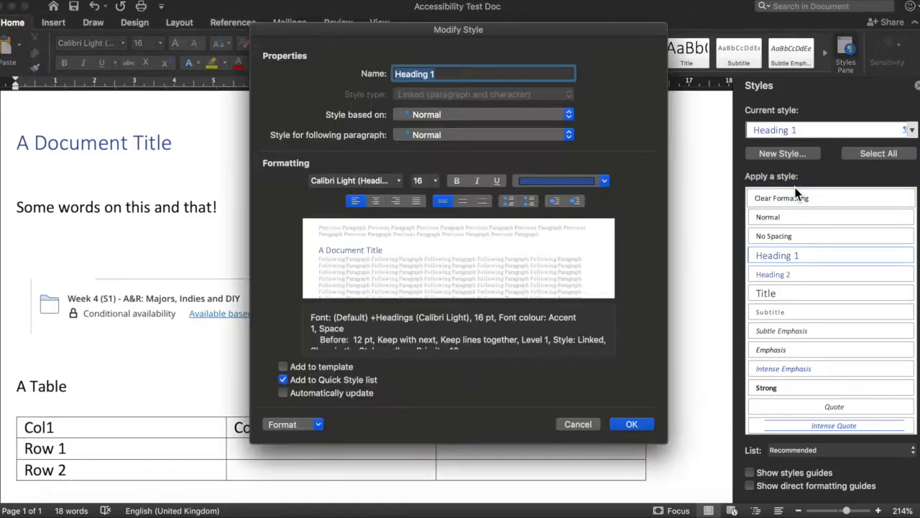
left_click(571, 179)
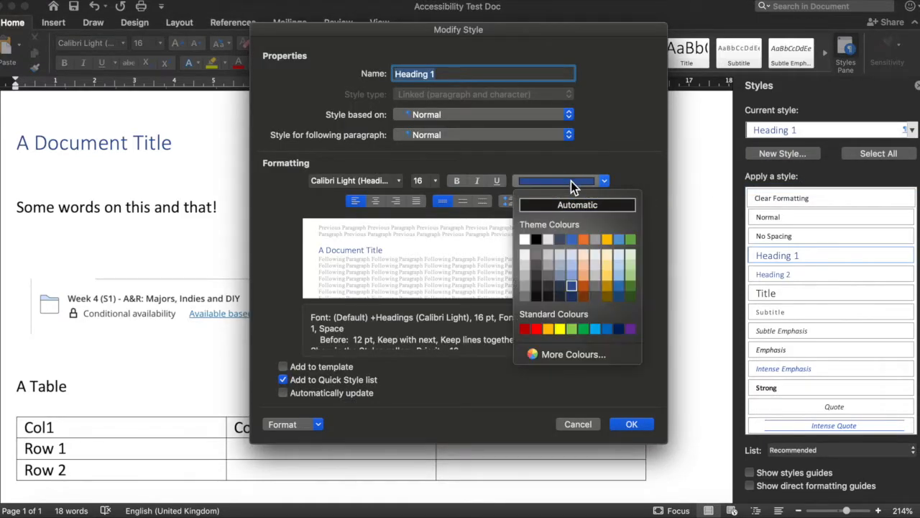
left_click(575, 204)
left_click(355, 180)
mouse_move(441, 284)
left_click(588, 288)
left_click(631, 423)
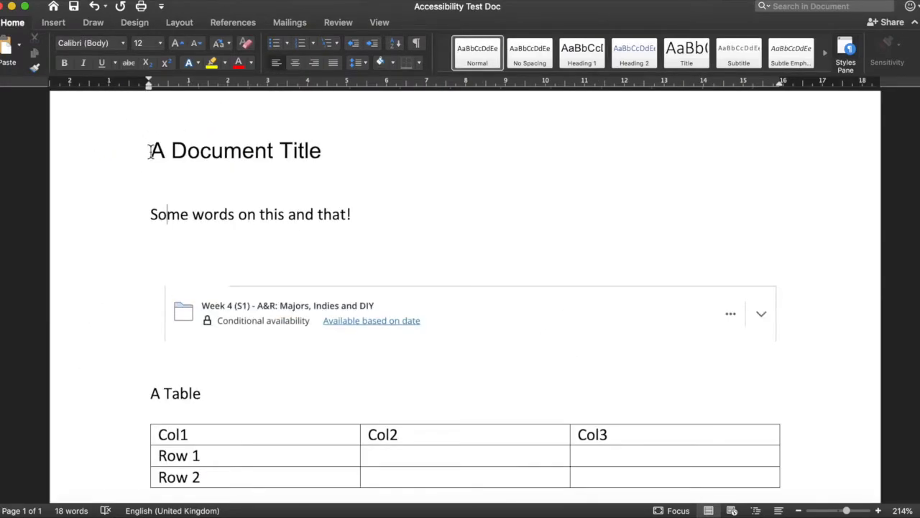
Step: Make 'Some words on this and that!' a Heading 2 and restyle Heading 2 as Arial, Automatic colour
left_click(140, 228)
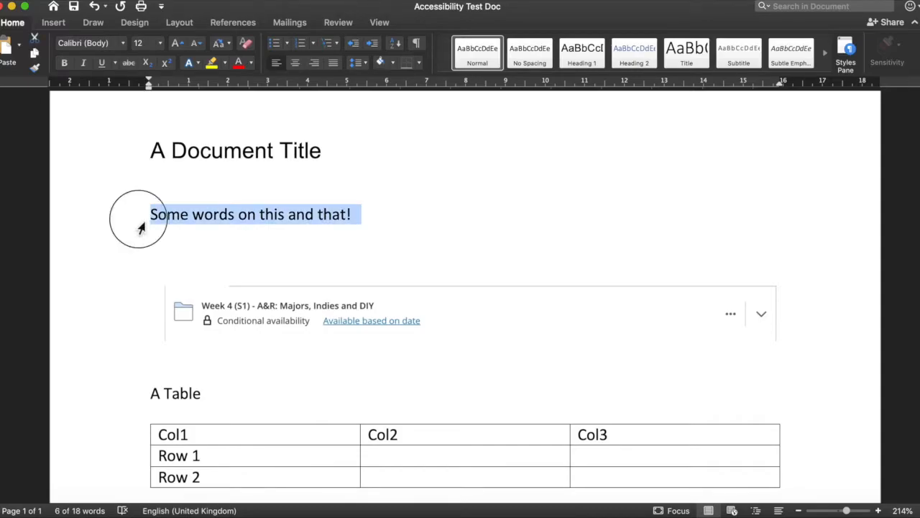
left_click(634, 52)
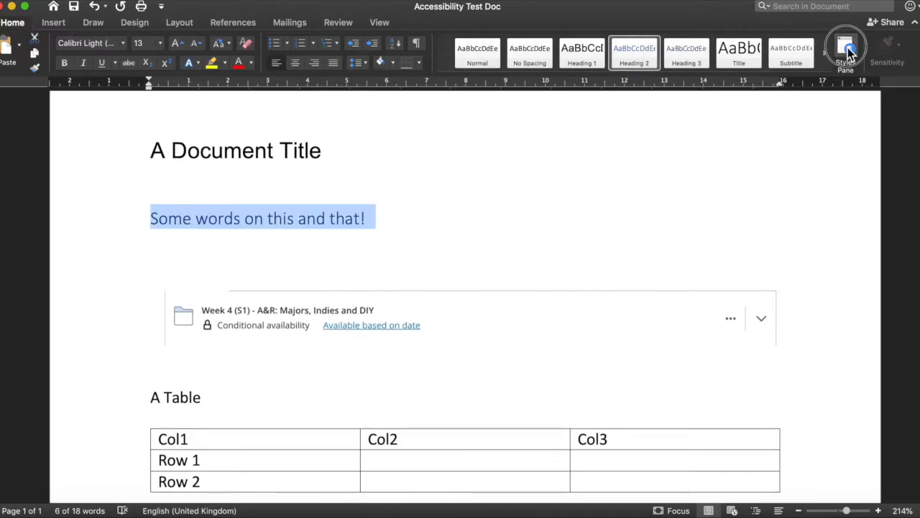
left_click(846, 54)
left_click(911, 129)
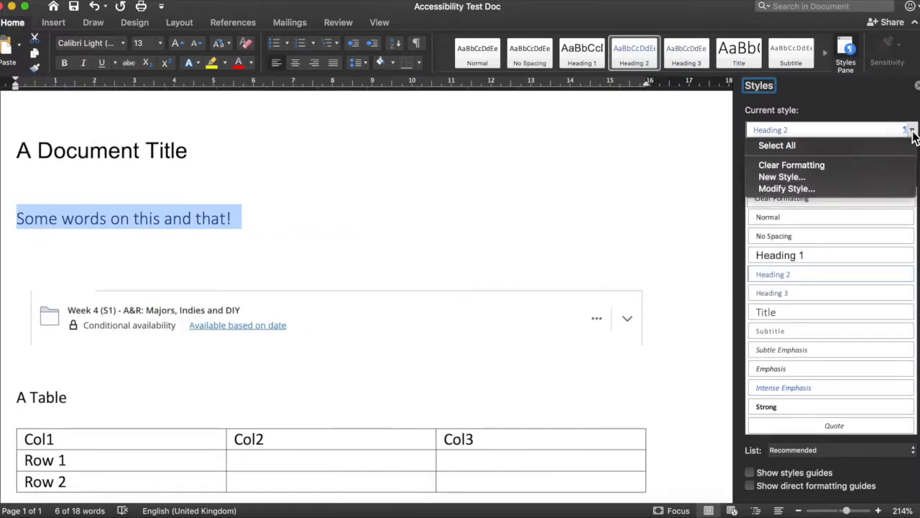
left_click(819, 190)
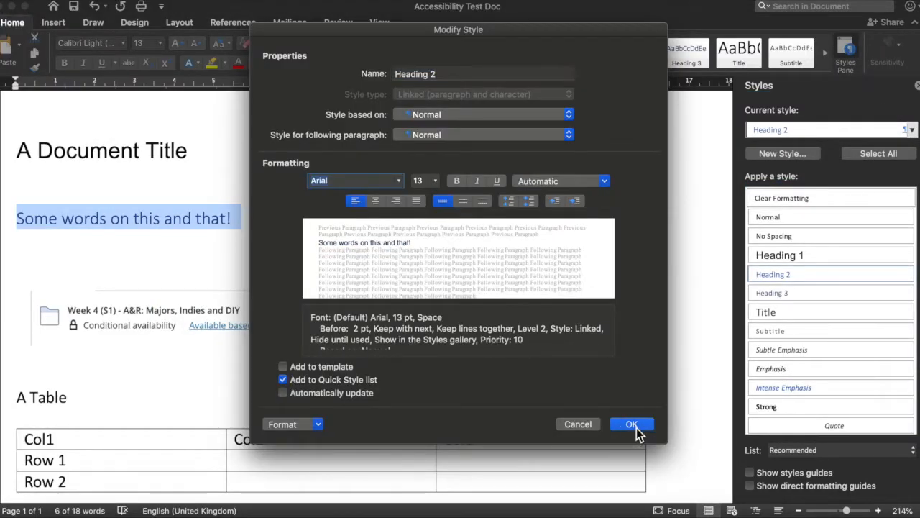
left_click(633, 424)
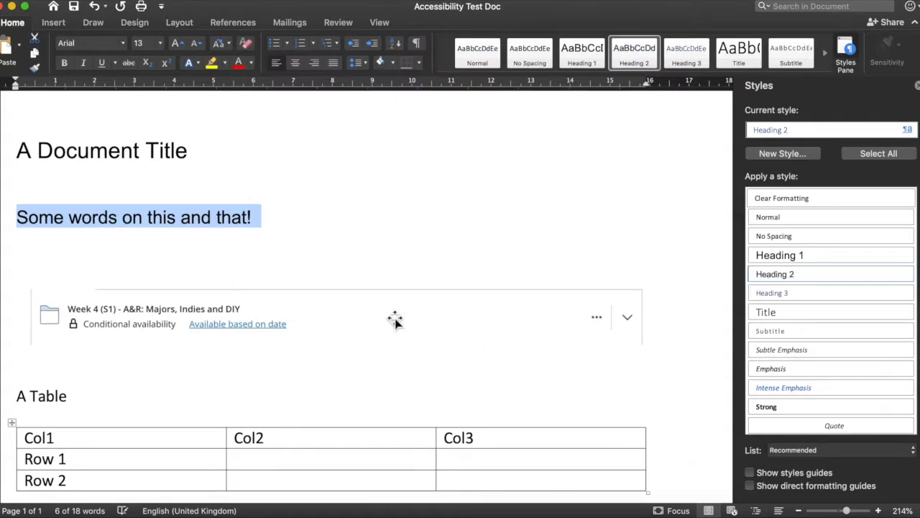
scroll(395, 319, "down", 3)
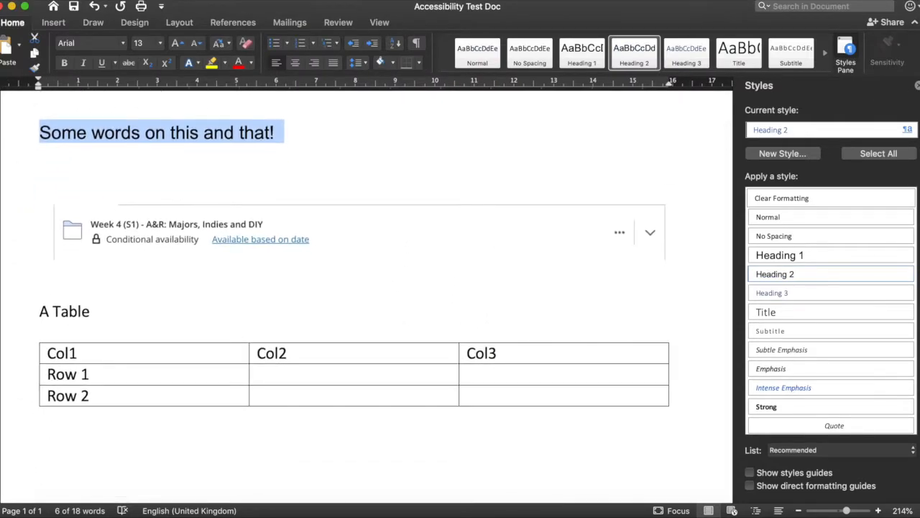
left_click(916, 86)
left_click(414, 223)
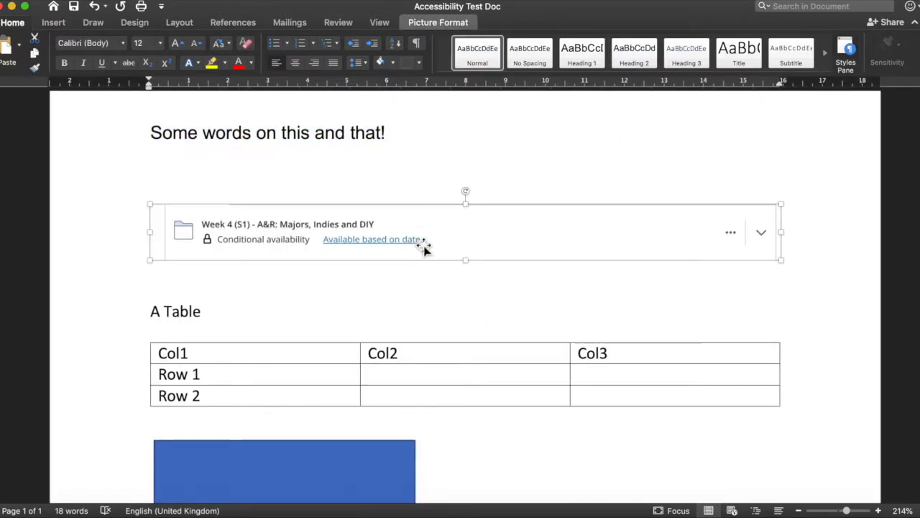
Step: Give the Week 4 card image the alt text 'A lecture title'
right_click(463, 242)
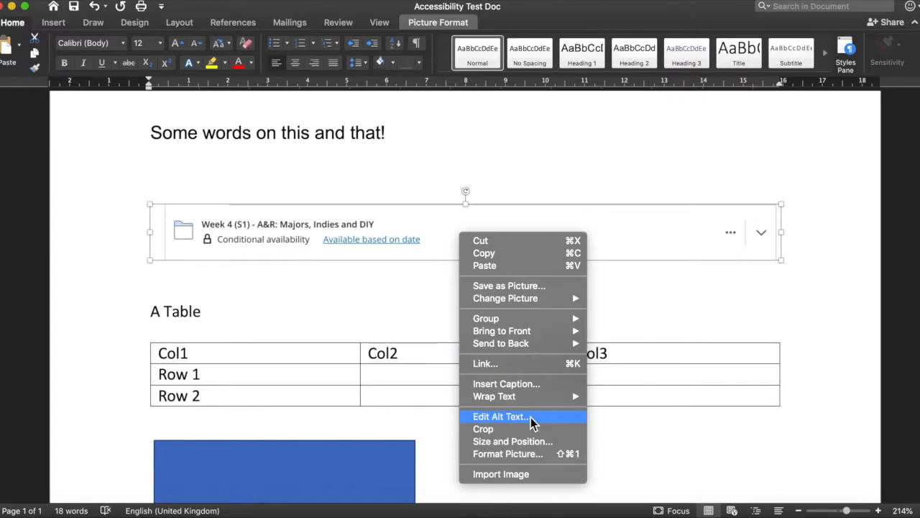
left_click(532, 420)
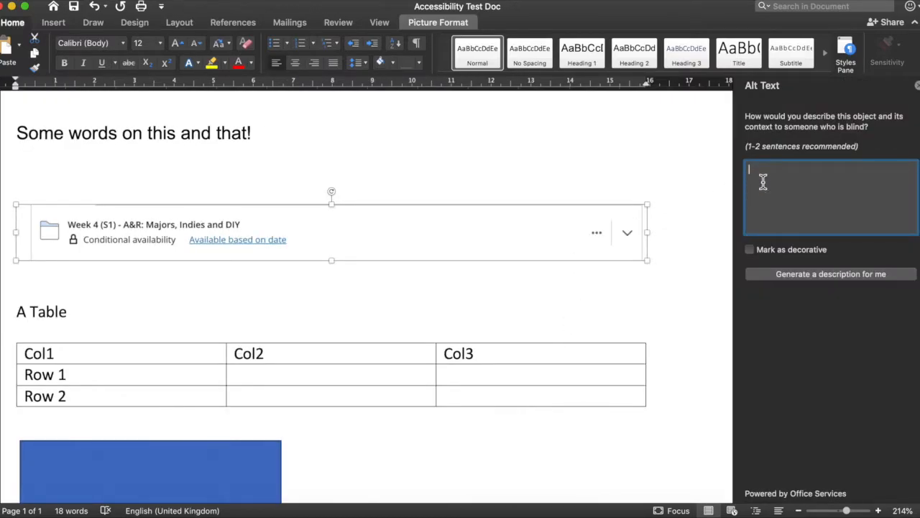
type("A lecture title")
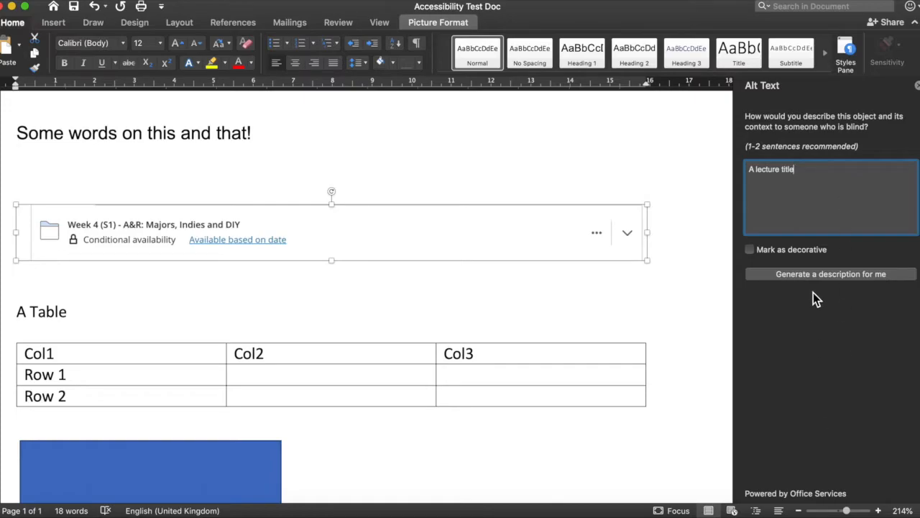
left_click(917, 86)
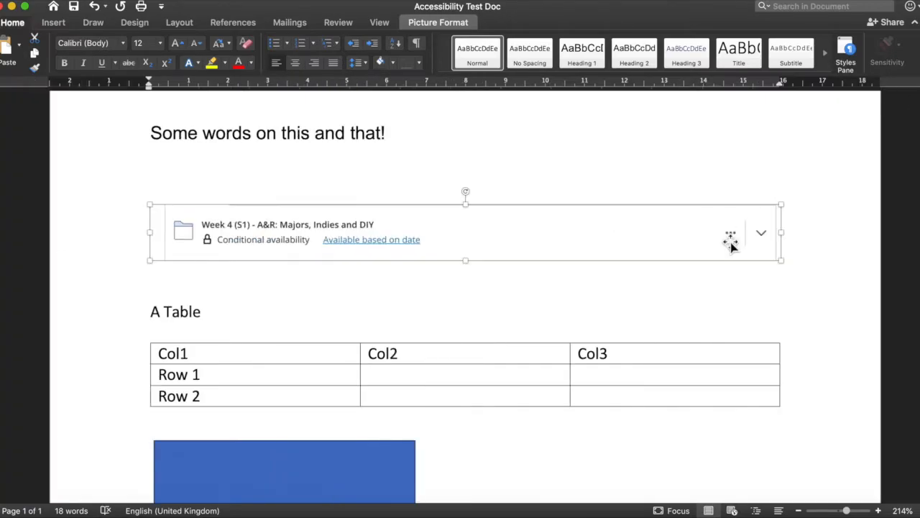
left_click(617, 308)
Step: Turn on Repeat as header row in the table's Row properties
scroll(617, 308, "down", 3)
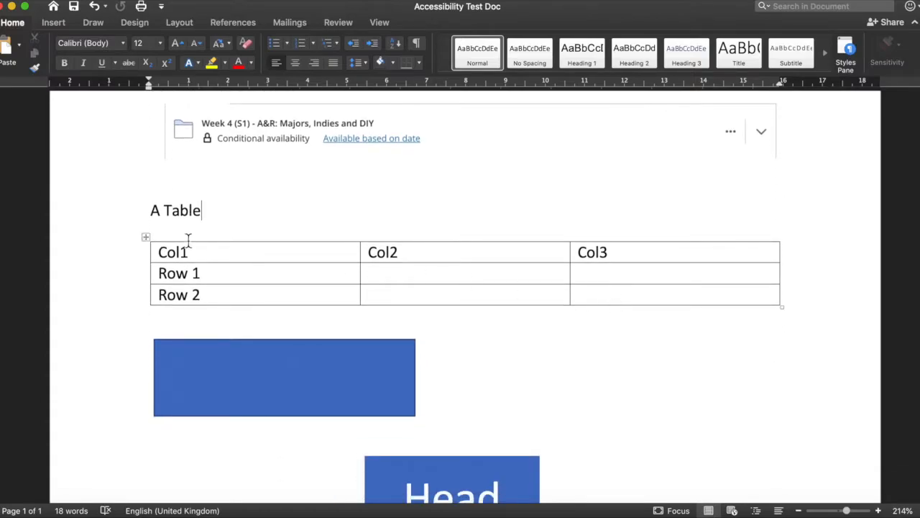
right_click(146, 236)
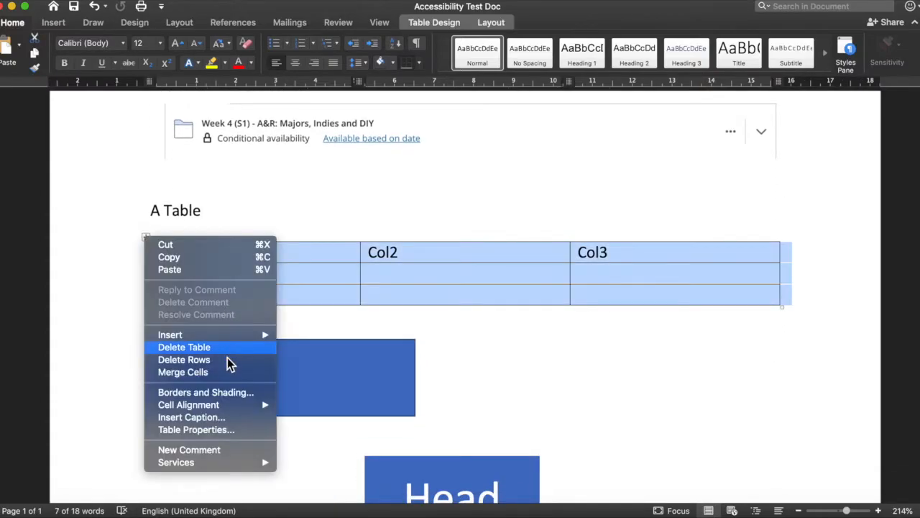
left_click(227, 430)
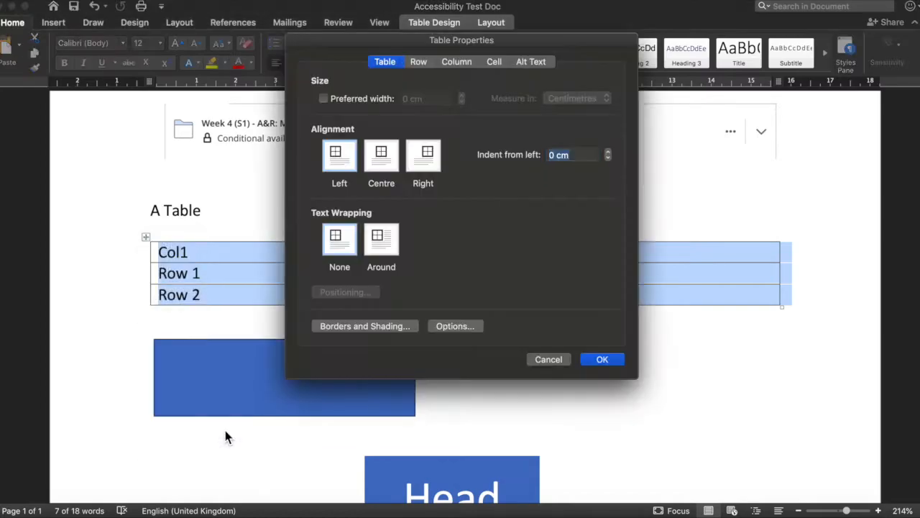
left_click(420, 65)
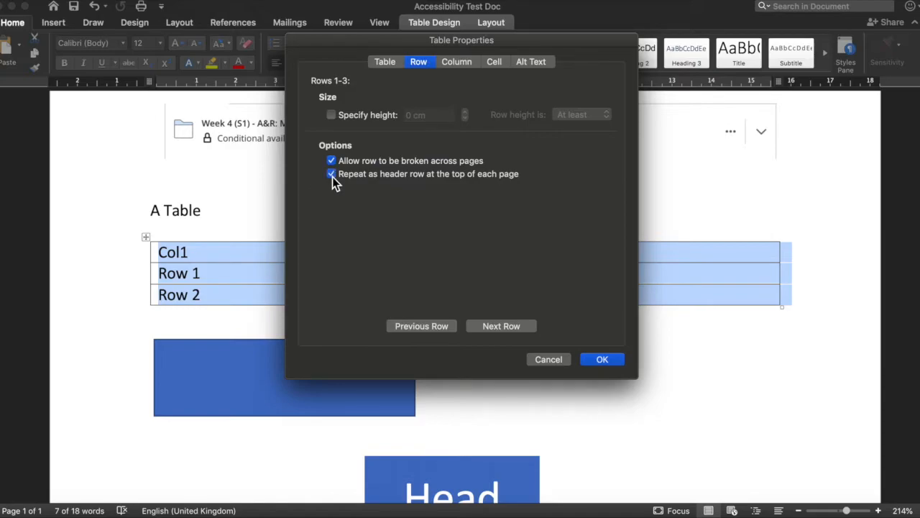
left_click(600, 360)
scroll(235, 373, "down", 2)
left_click(256, 298)
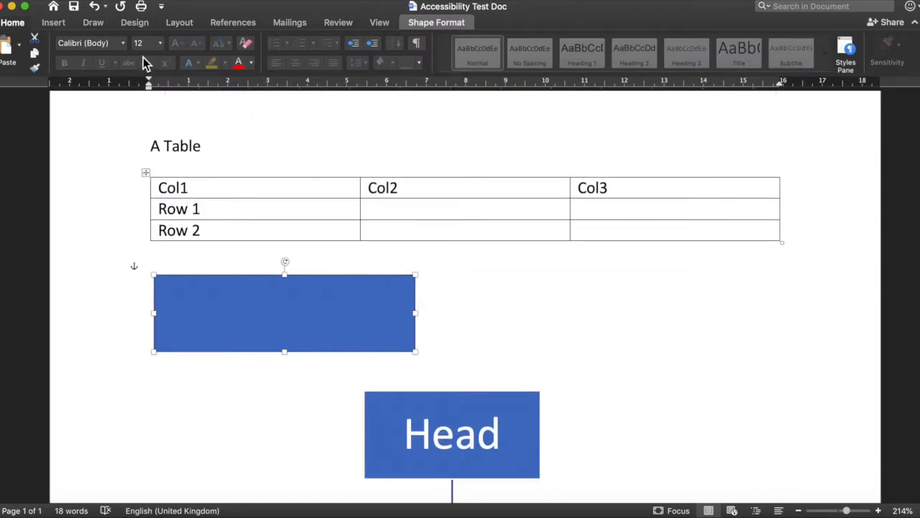
Step: Run Check Accessibility from the Review tab and inspect Rectangle 2's missing alt text issue
scroll(232, 249, "up", 2)
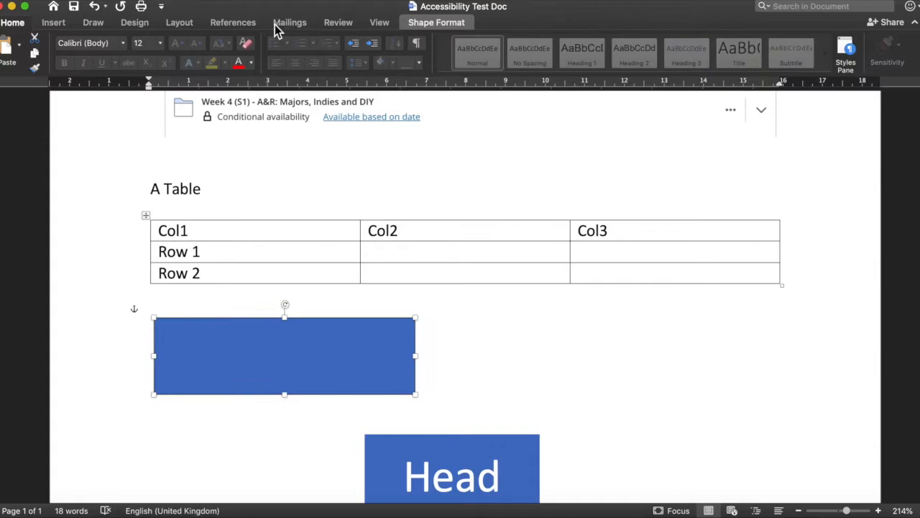
left_click(338, 23)
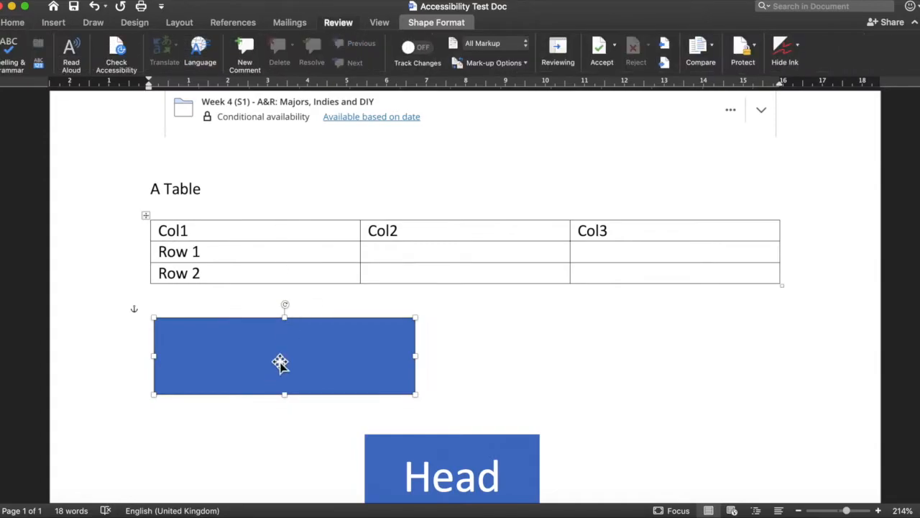
left_click(115, 66)
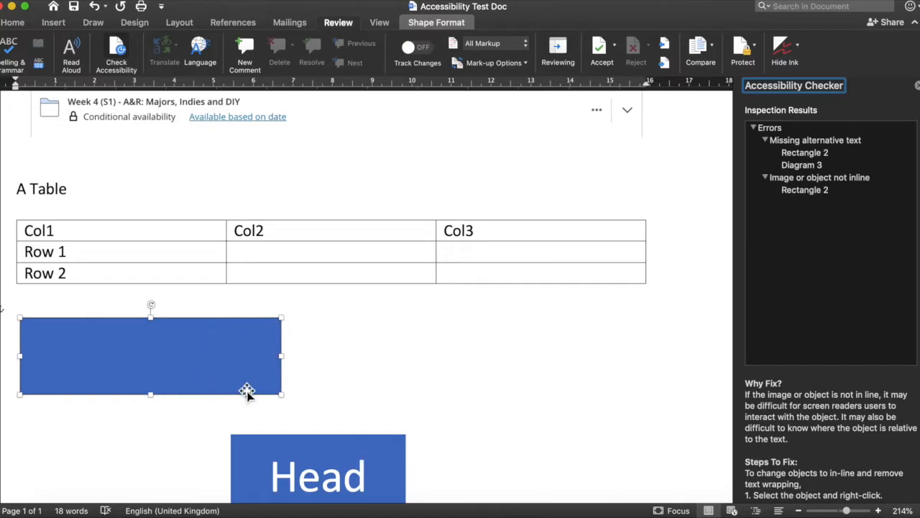
left_click(350, 382)
scroll(351, 383, "down", 2)
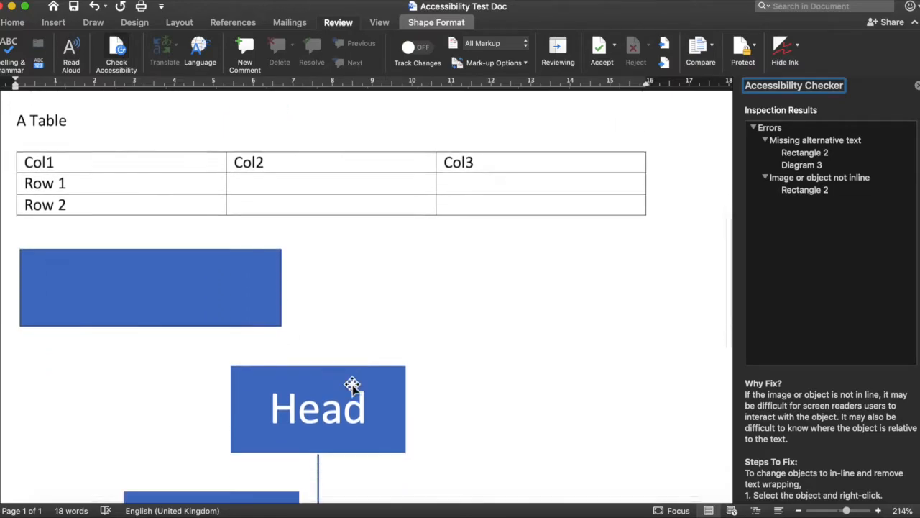
left_click(220, 341)
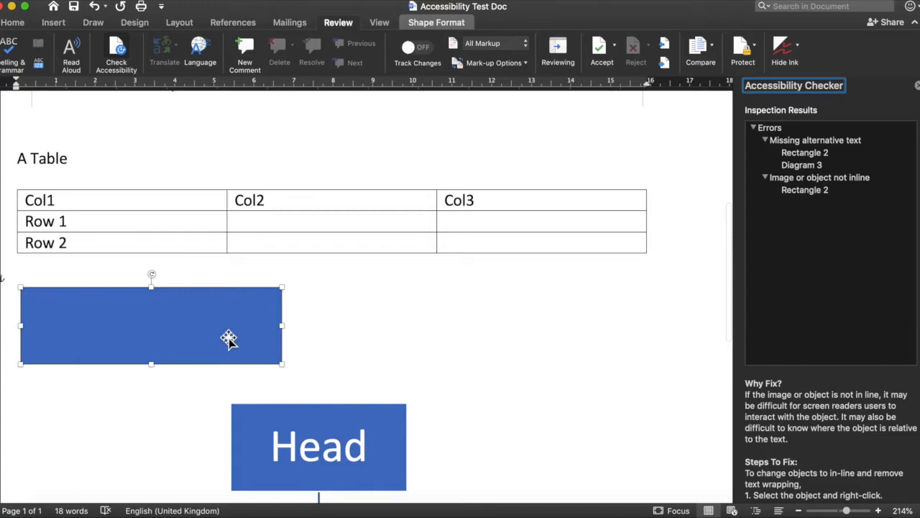
left_click(802, 153)
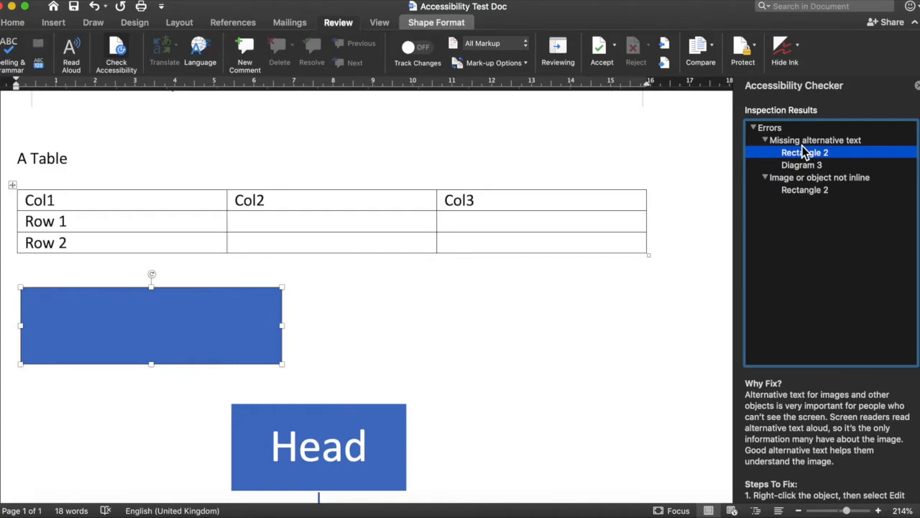
scroll(604, 339, "up", 3)
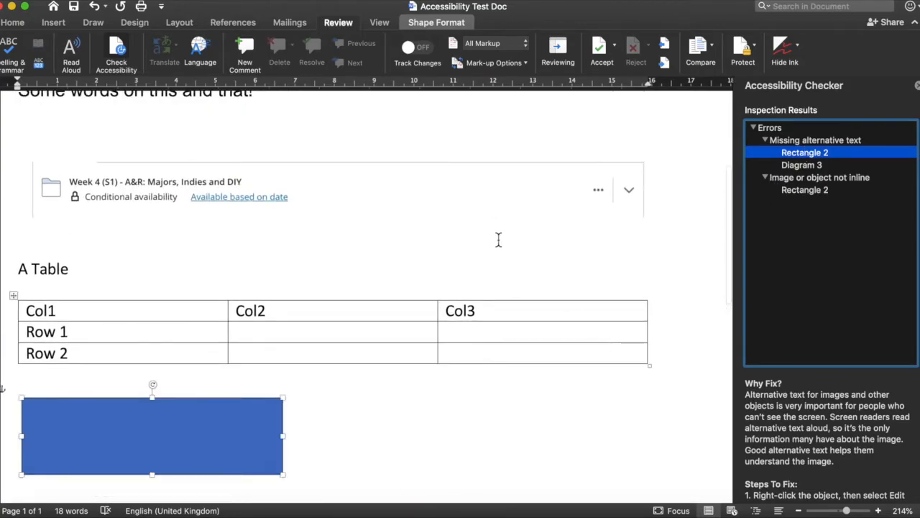
Step: Set Rectangle 2's wrapping to In Line with Text, then close the Accessibility Checker
scroll(573, 405, "down", 4)
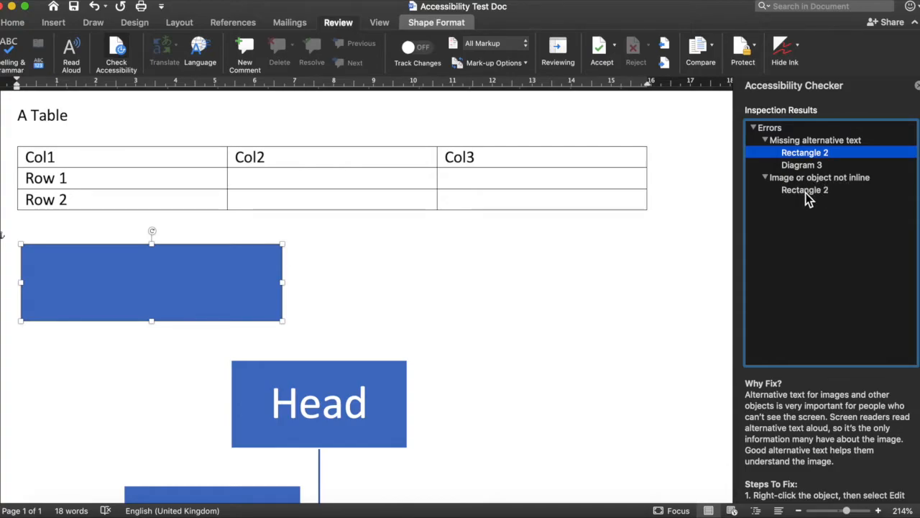
left_click(805, 192)
right_click(213, 310)
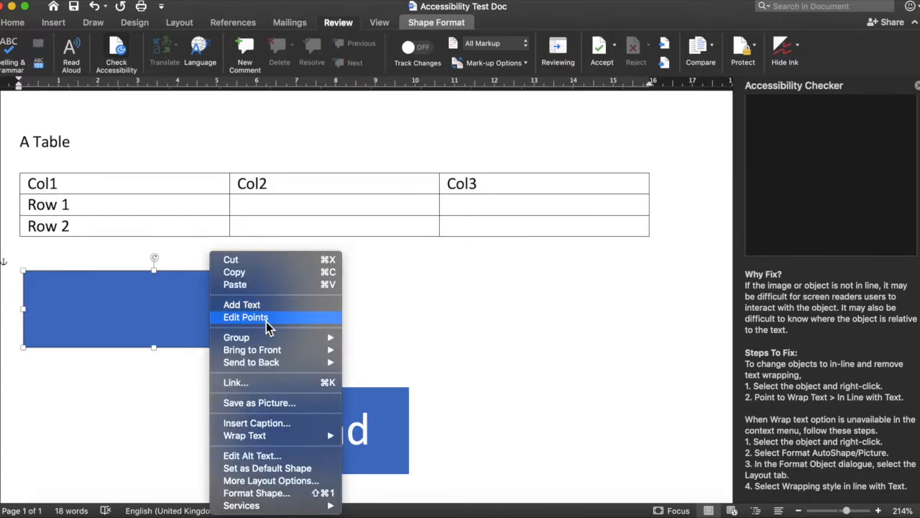
mouse_move(282, 440)
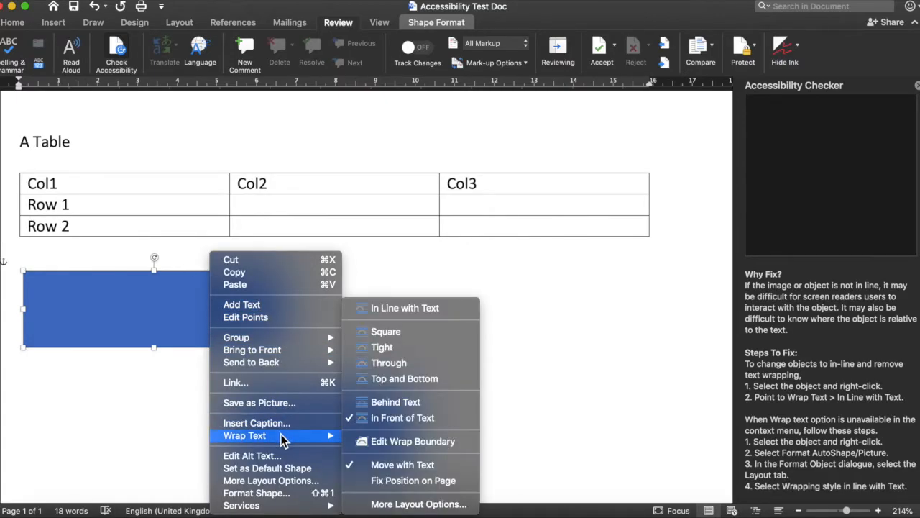
left_click(380, 307)
left_click(493, 259)
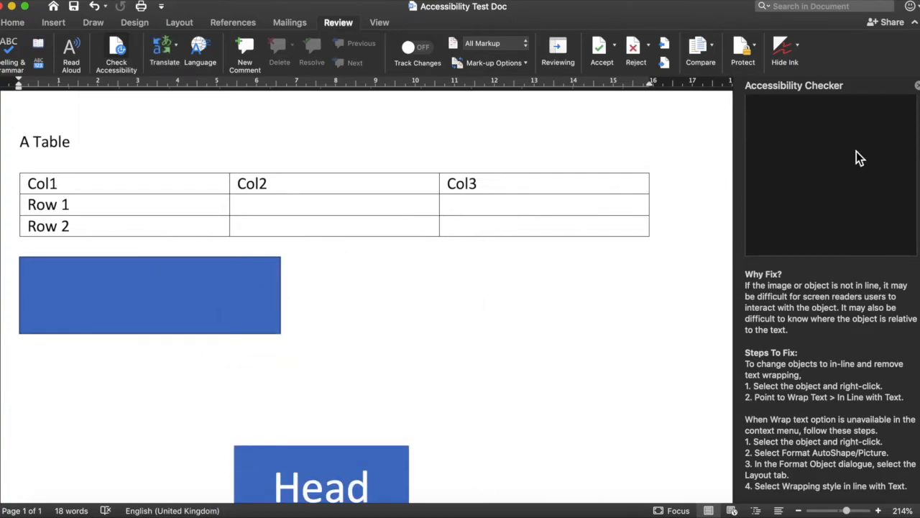
left_click(917, 85)
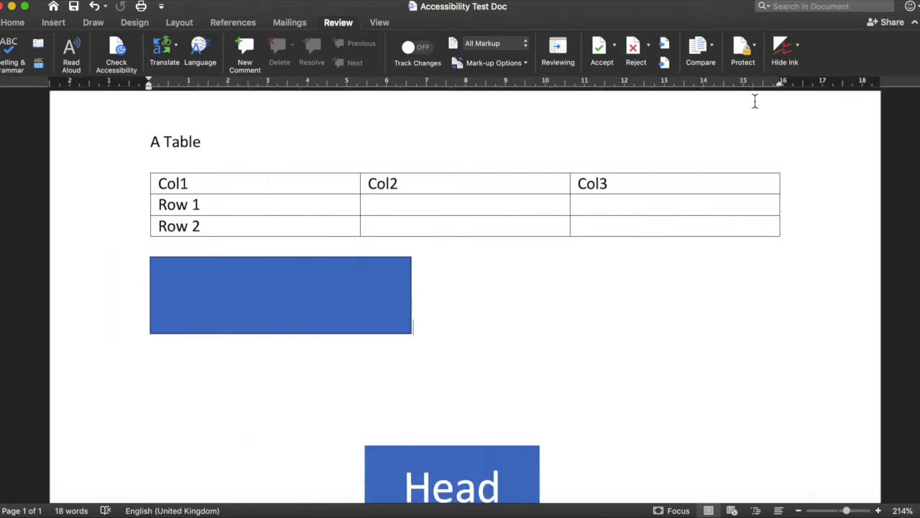
Step: Add an alt text description to Rectangle 2 and rerun Check Accessibility
left_click(117, 57)
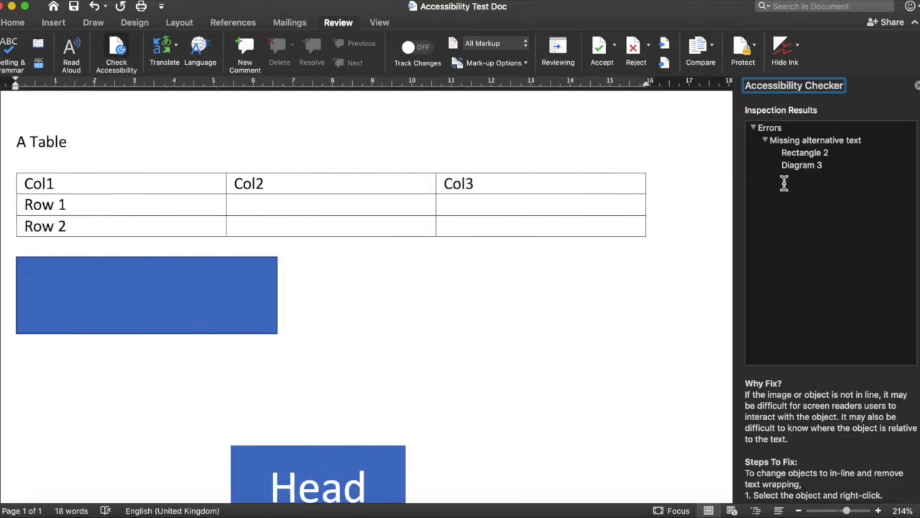
left_click(820, 158)
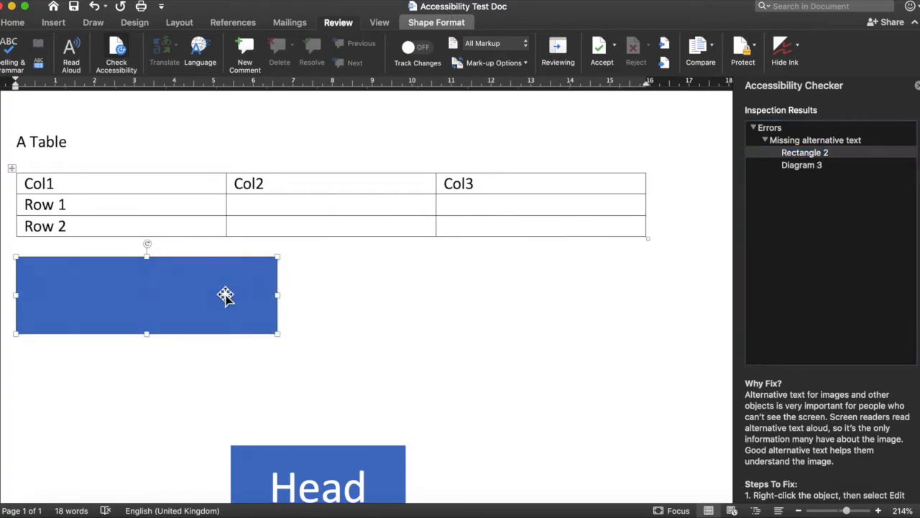
right_click(224, 297)
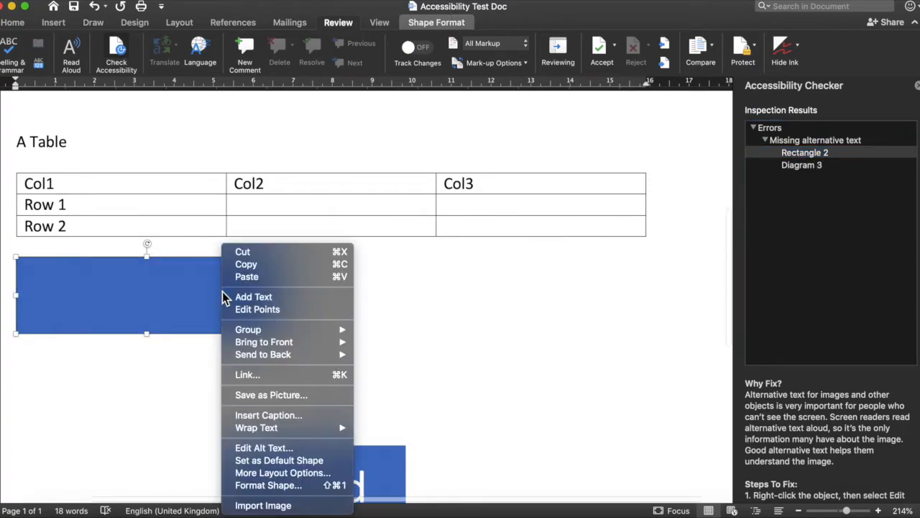
left_click(307, 448)
left_click(795, 171)
left_click(621, 369)
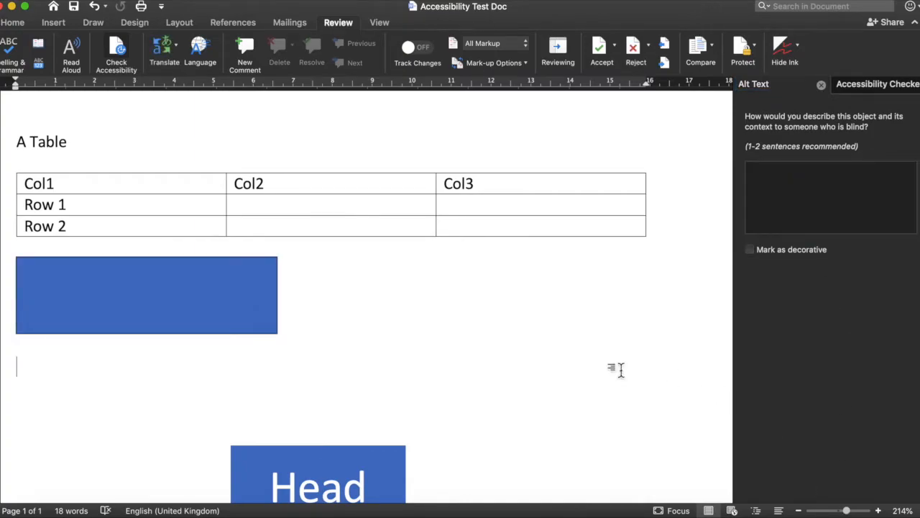
left_click(115, 52)
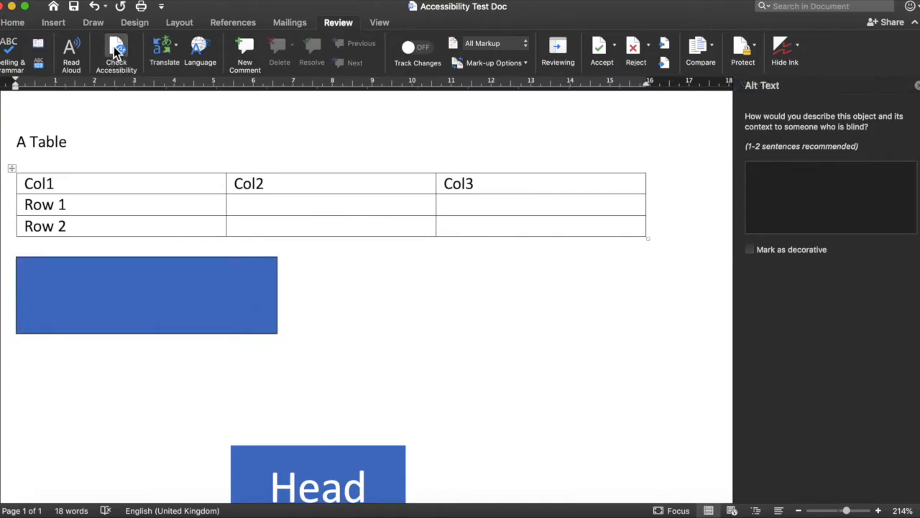
left_click(917, 85)
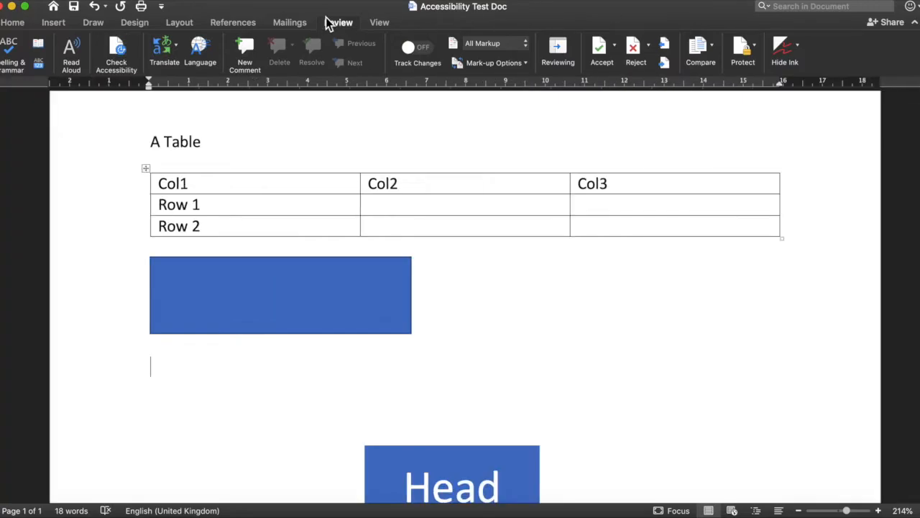
left_click(117, 48)
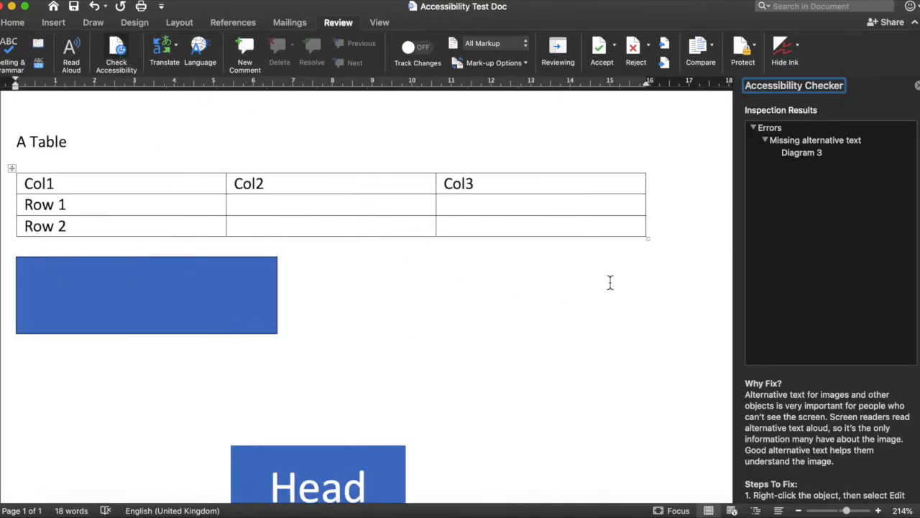
Step: Add an alt text description to the Head SmartArt diagram (Diagram 3)
left_click(811, 152)
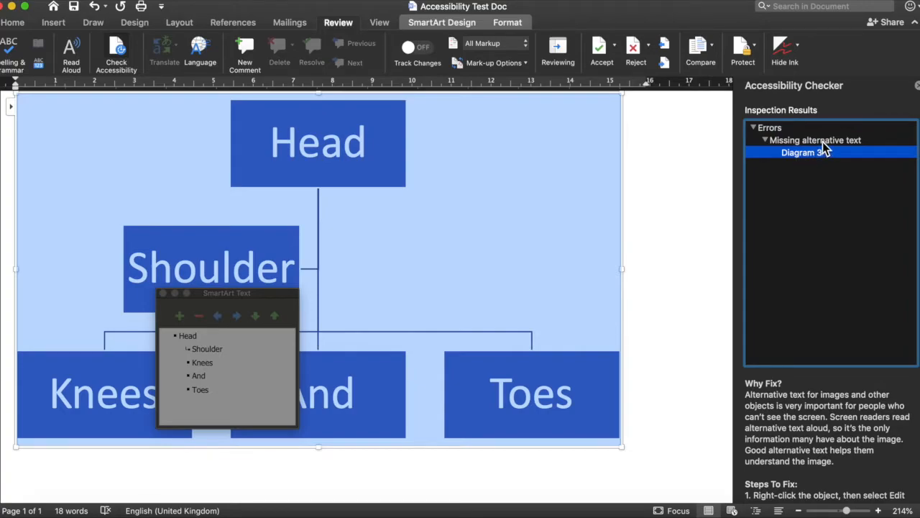
left_click(823, 141)
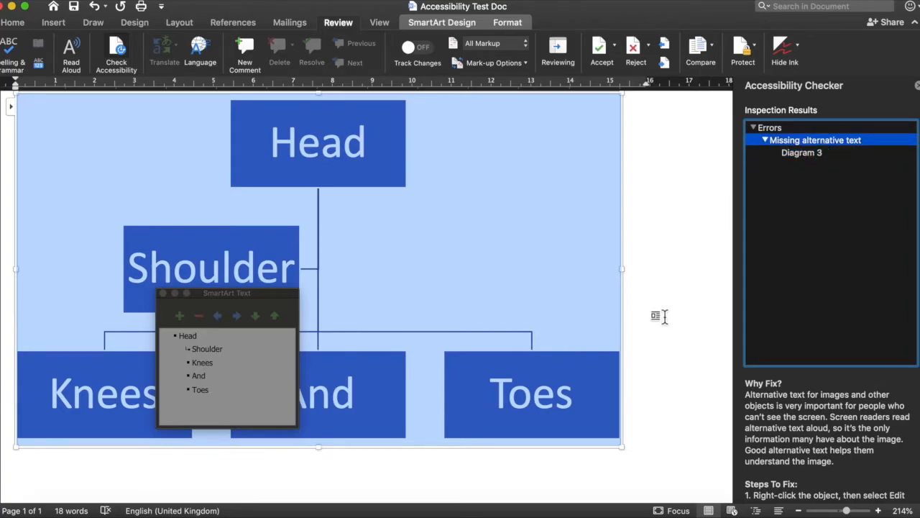
scroll(664, 316, "up", 5)
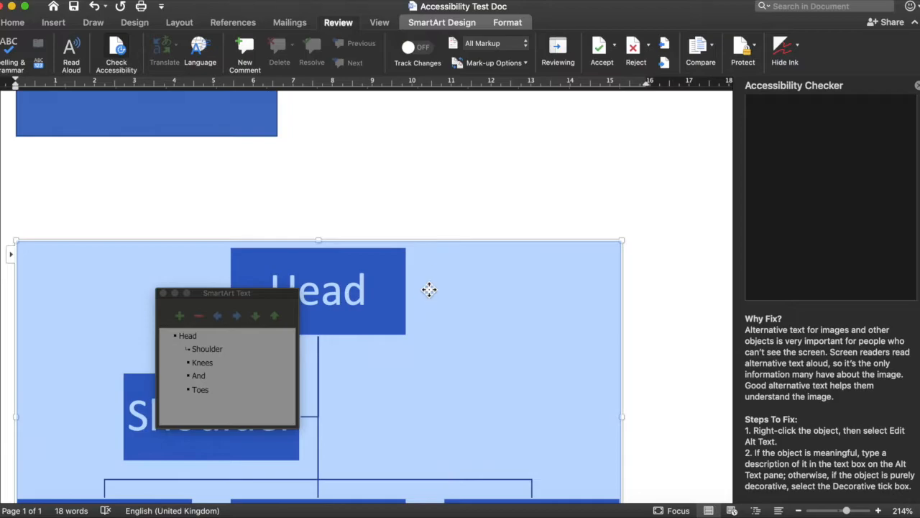
right_click(428, 289)
left_click(467, 443)
left_click(781, 177)
left_click(871, 84)
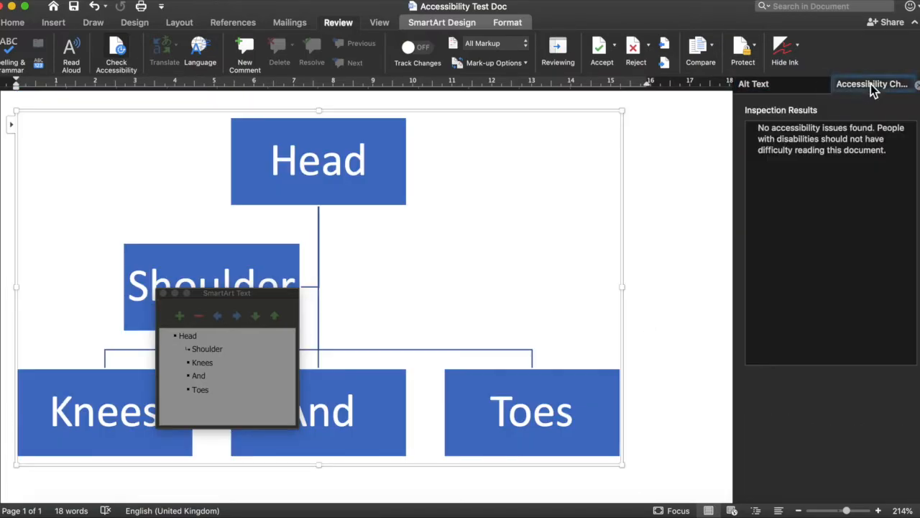
left_click(821, 85)
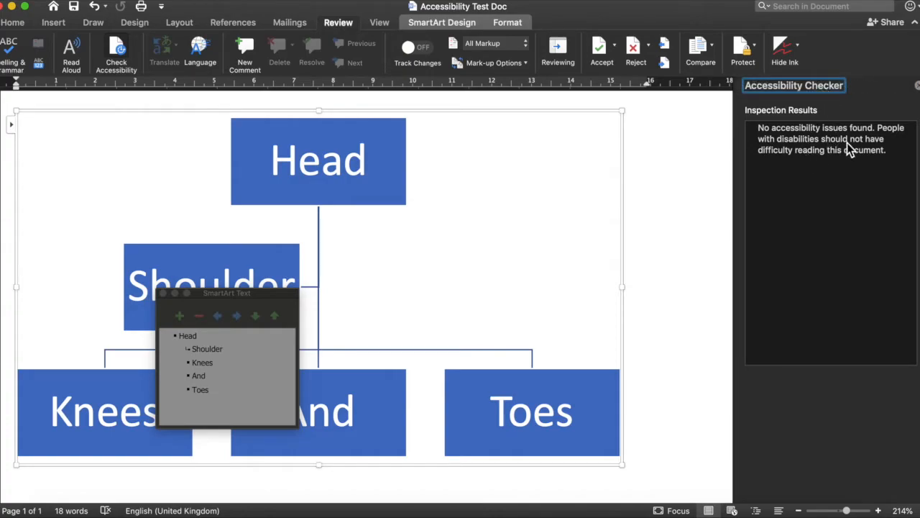
left_click(652, 230)
scroll(651, 232, "up", 10)
scroll(588, 291, "down", 2)
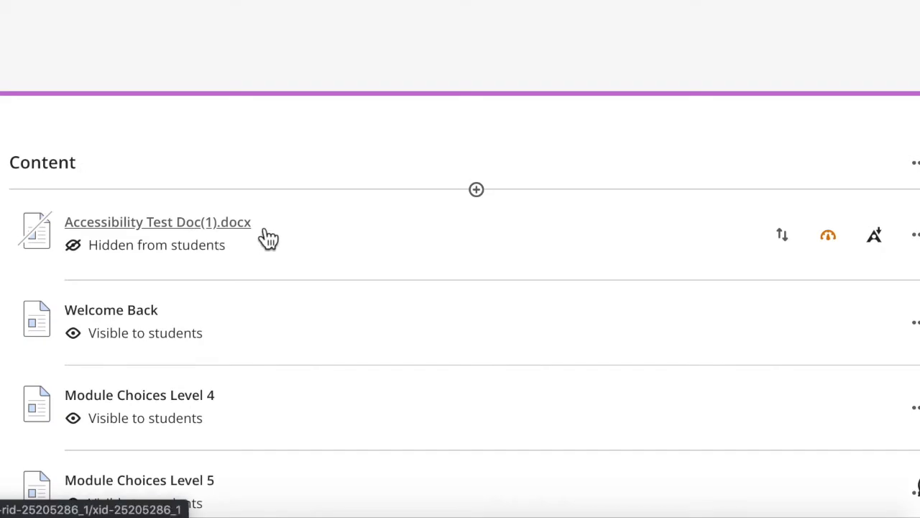
Step: Open the Ally score gauge for Accessibility Test Doc(1).docx, showing 48%
left_click(827, 235)
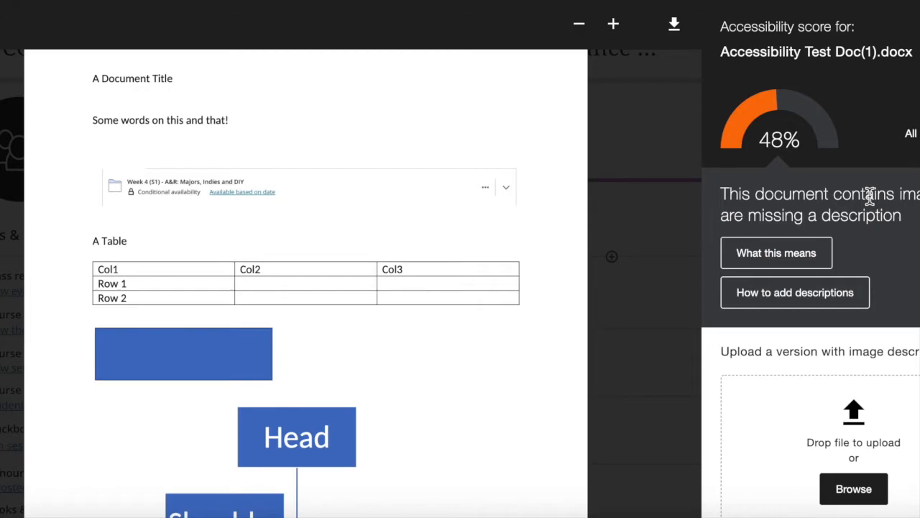
Step: Open the images-missing-descriptions issue and browse for a fixed file to upload
left_click(908, 134)
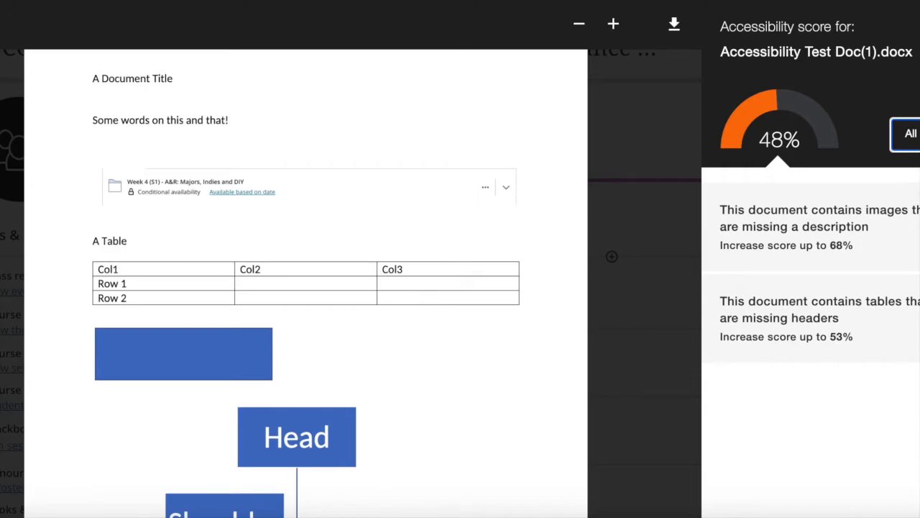
left_click(911, 134)
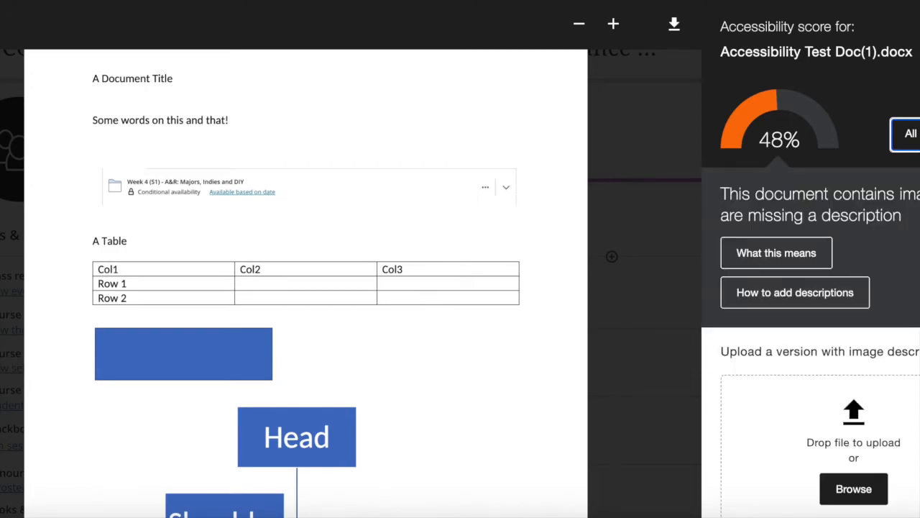
left_click(869, 491)
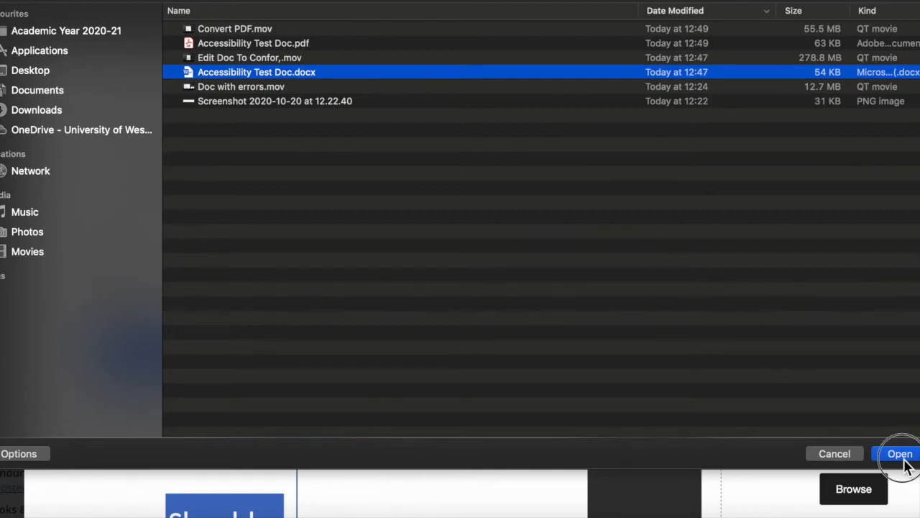
Step: Upload the fixed Accessibility Test Doc.docx to Blackboard Ultra to replace the course copy
left_click(900, 453)
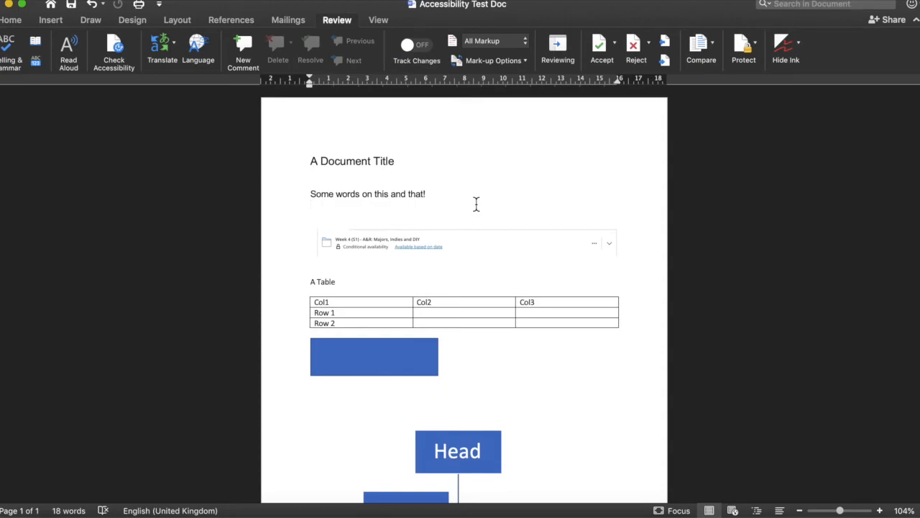
Step: Bring Word back with Accessibility Test Doc and show the File menu commands
left_click(63, 0)
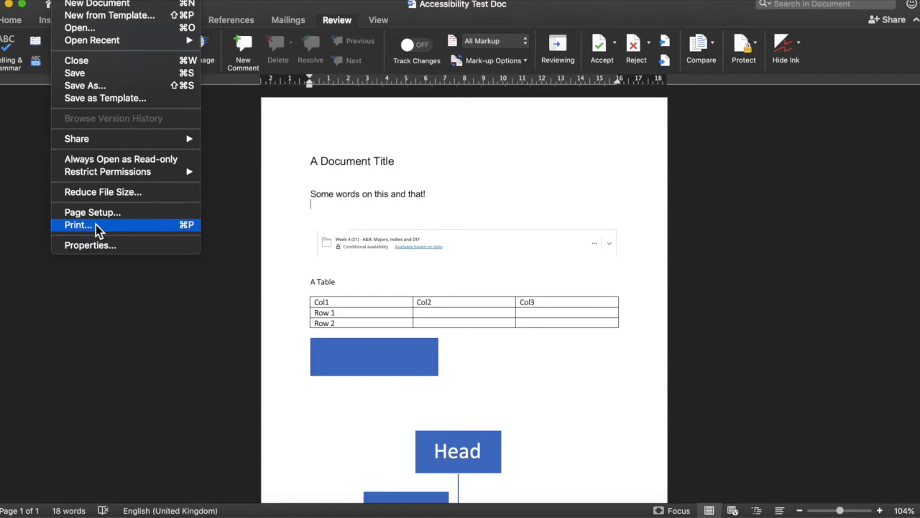
Step: Save Accessibility Test Doc as PDF, best for electronic distribution and accessibility
left_click(120, 88)
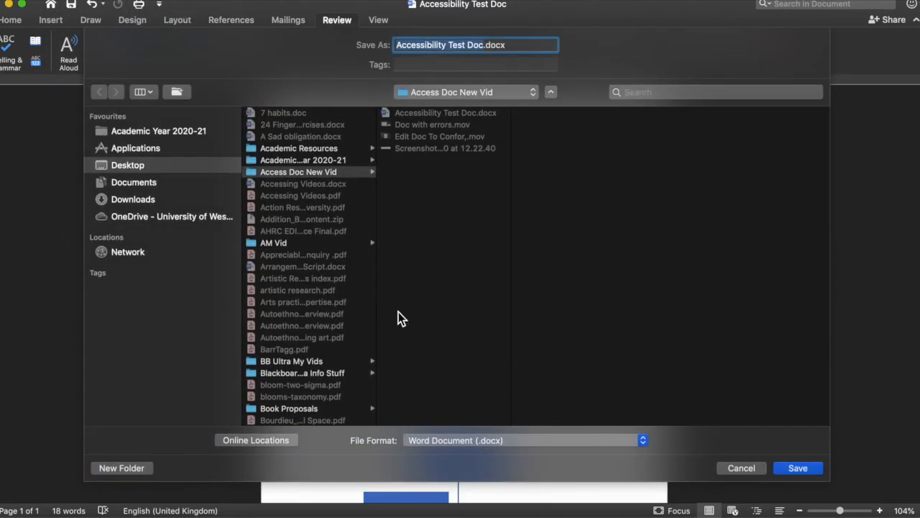
left_click(551, 441)
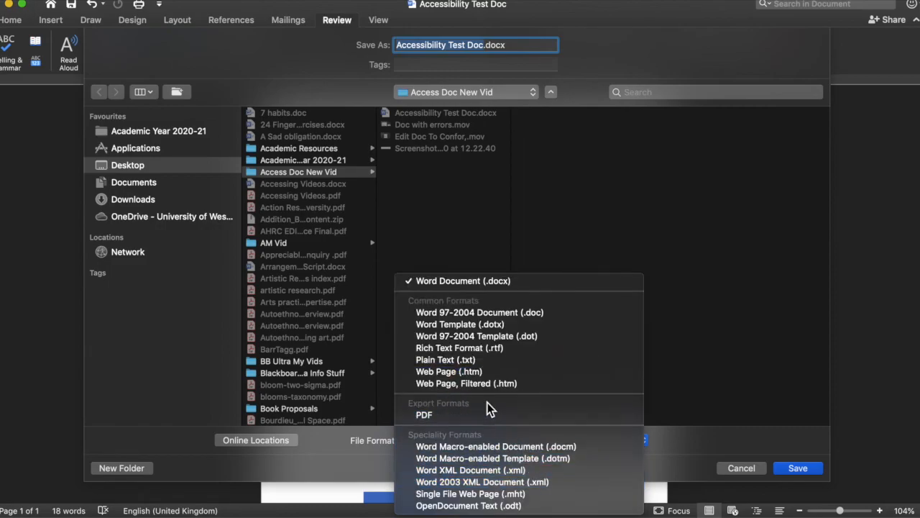
left_click(490, 415)
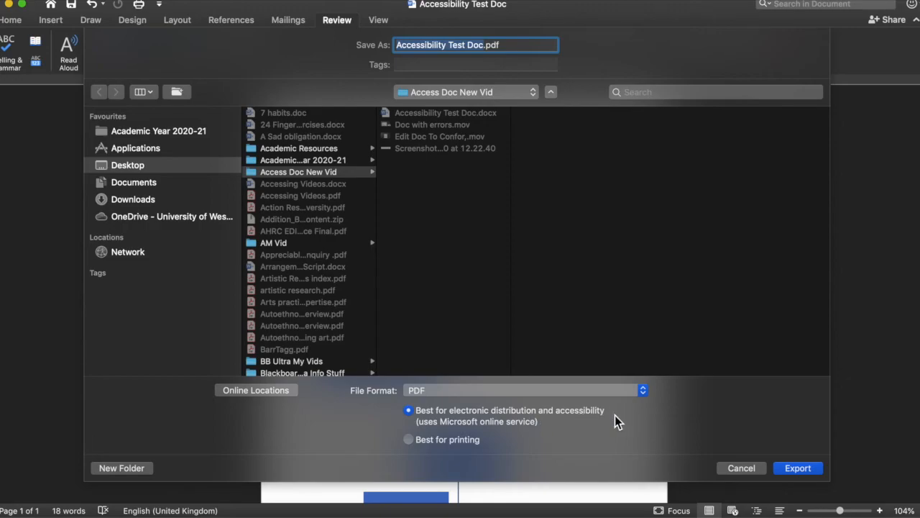
left_click(797, 468)
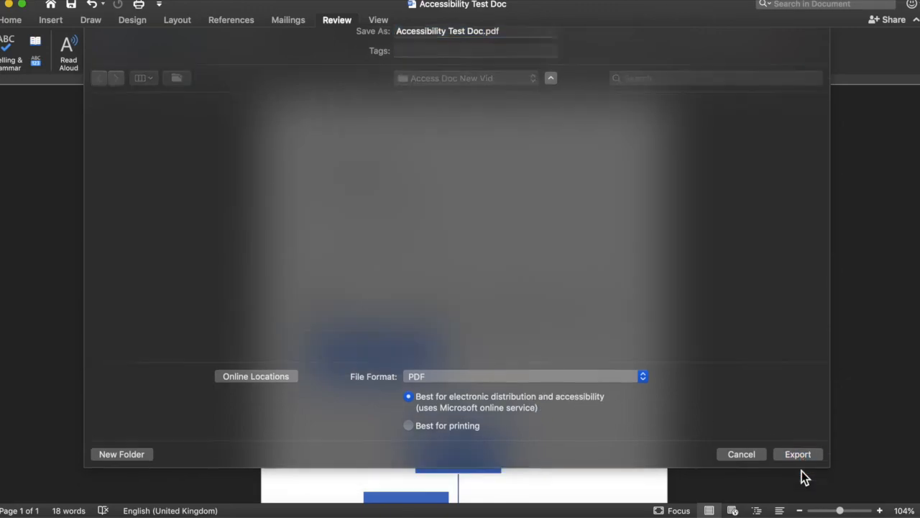